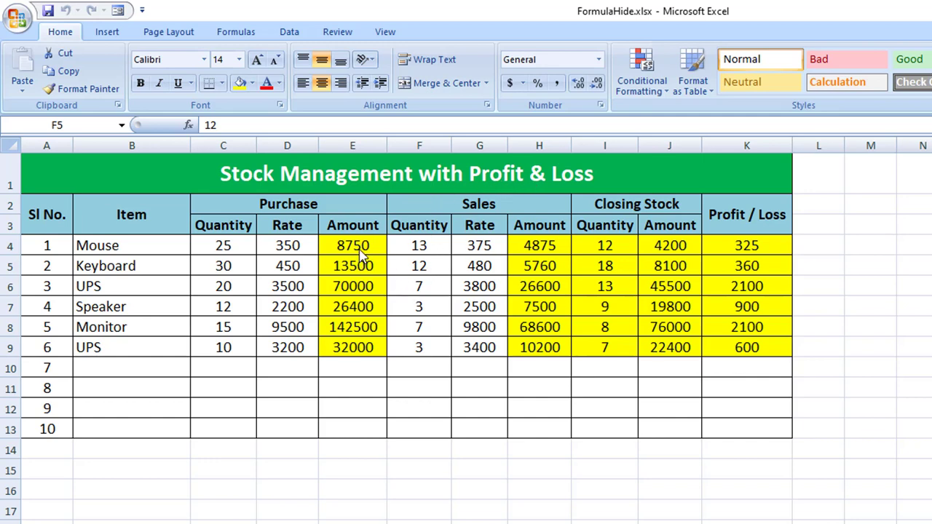
- Select the yellow formula ranges E4:E9 and H4:K9 together, then deselect by picking E10
drag(362, 246, 357, 349)
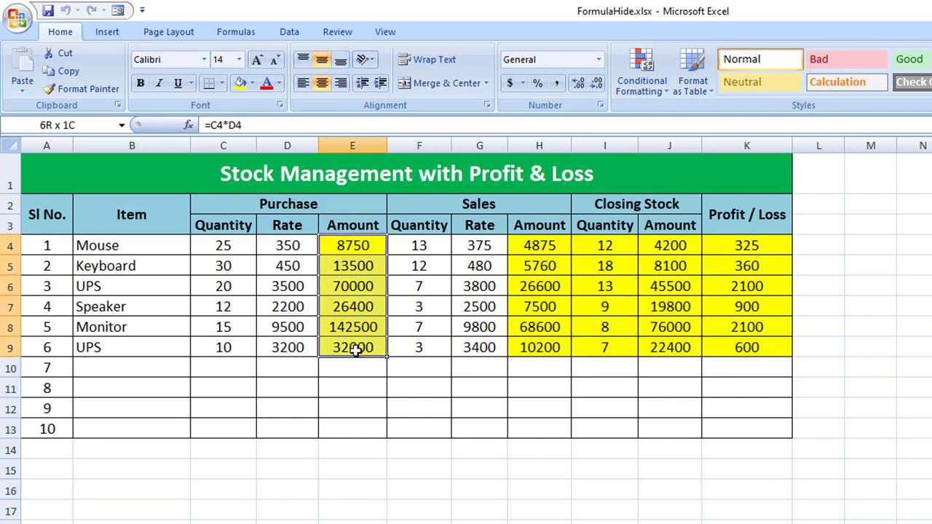
drag(545, 245, 555, 347)
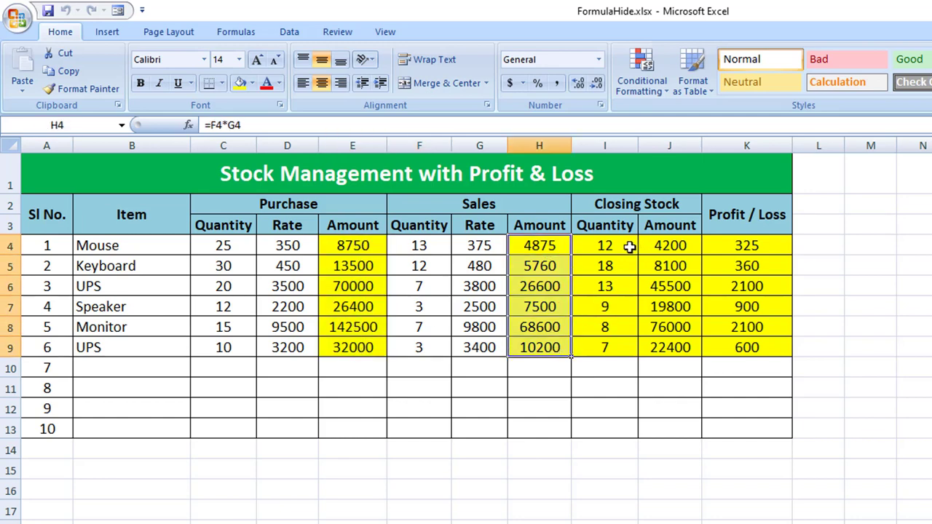
drag(629, 247, 608, 347)
drag(677, 248, 677, 347)
drag(737, 248, 741, 337)
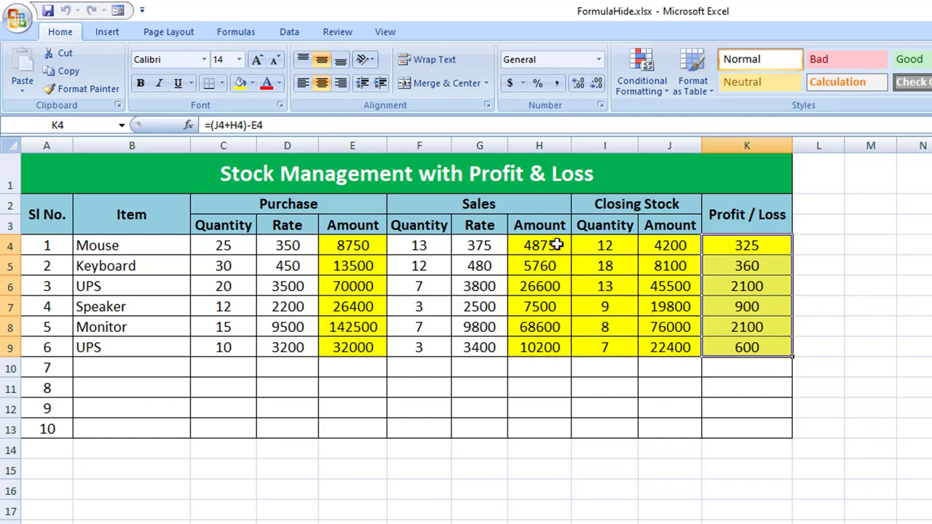
drag(557, 245, 717, 346)
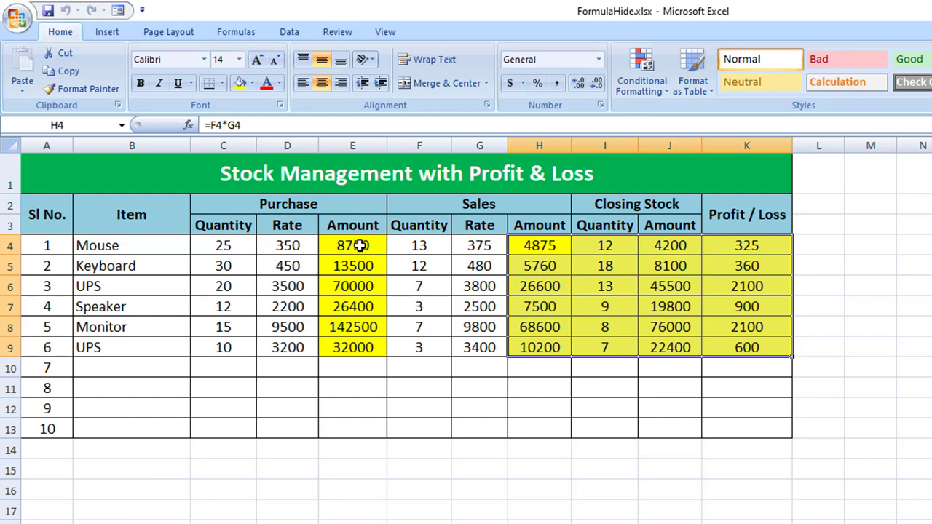
drag(360, 245, 357, 347)
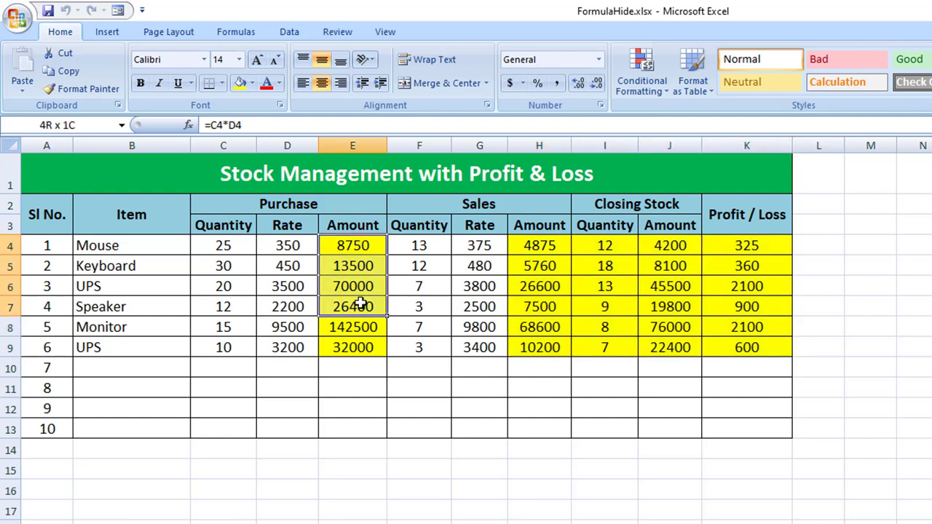
ctrl+click(543, 245)
drag(610, 275, 746, 347)
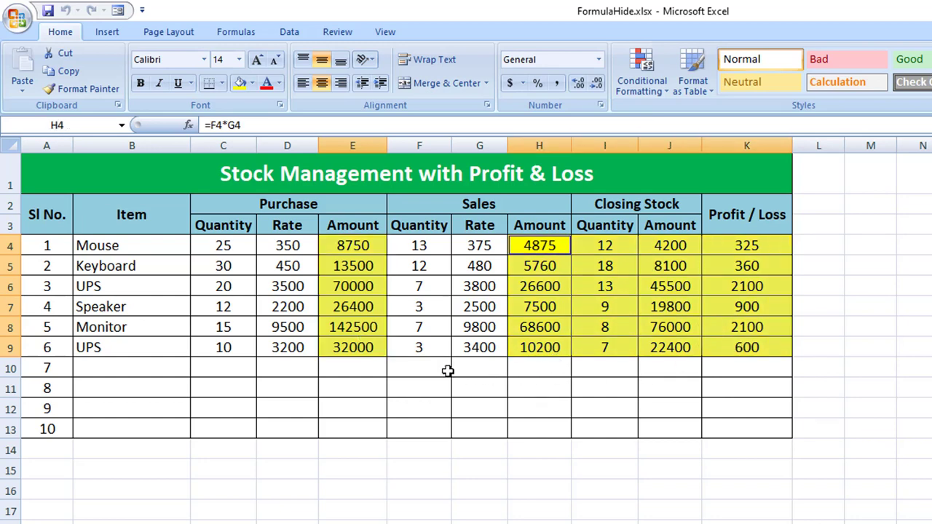
click(357, 368)
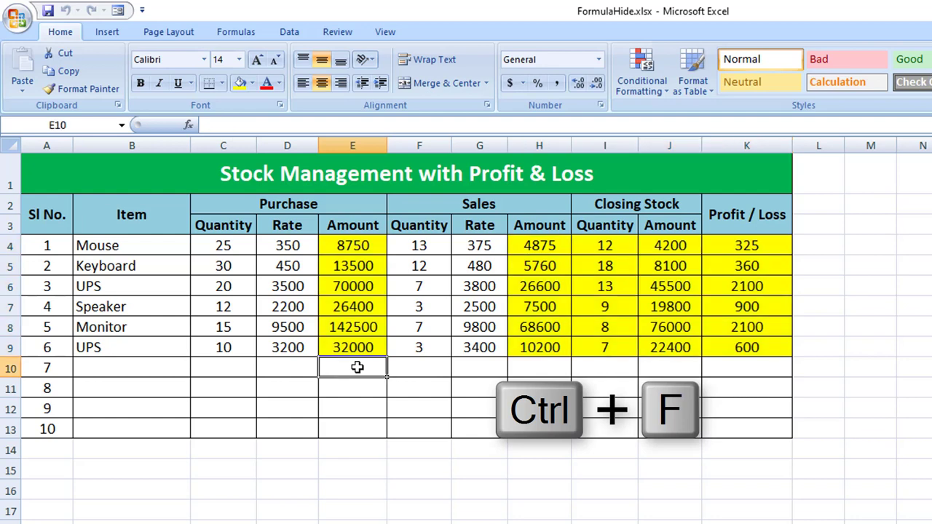
- Set Find and Replace to search by format, using a yellow fill as the criterion
key(ctrl+f)
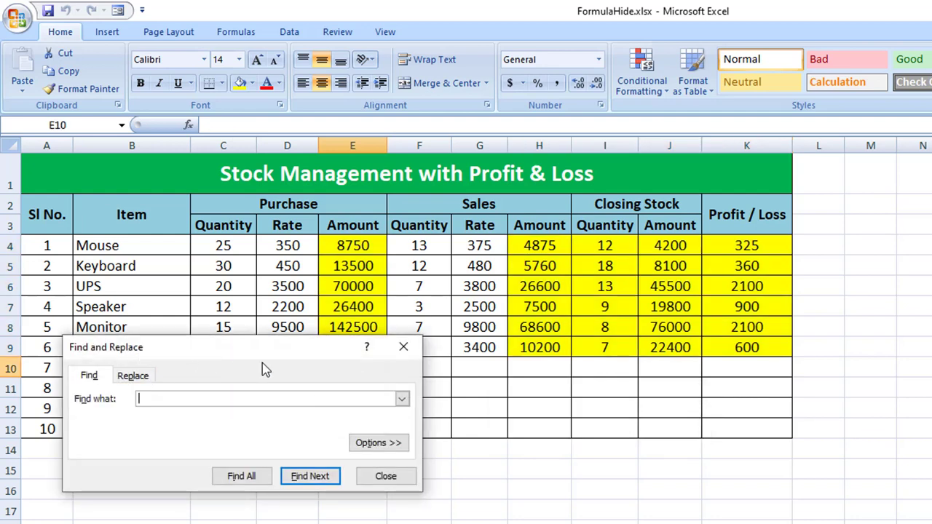
click(378, 444)
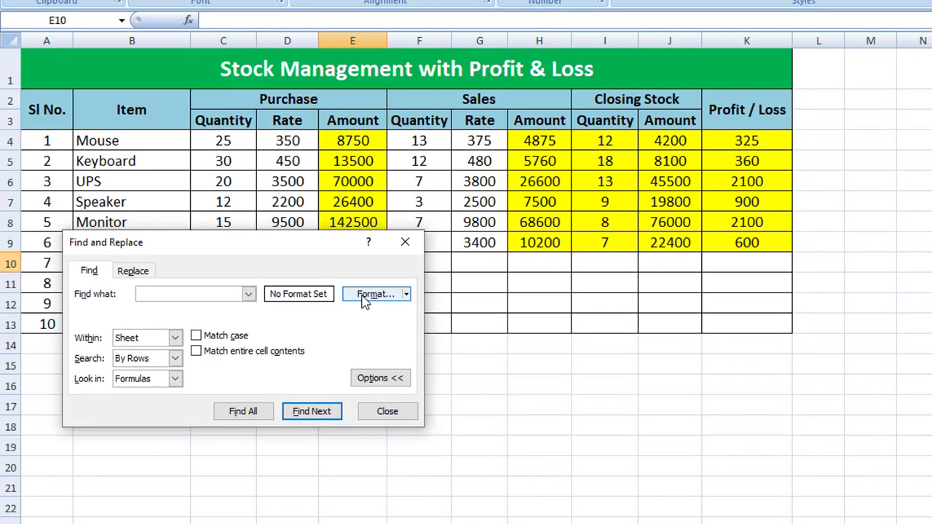
click(364, 303)
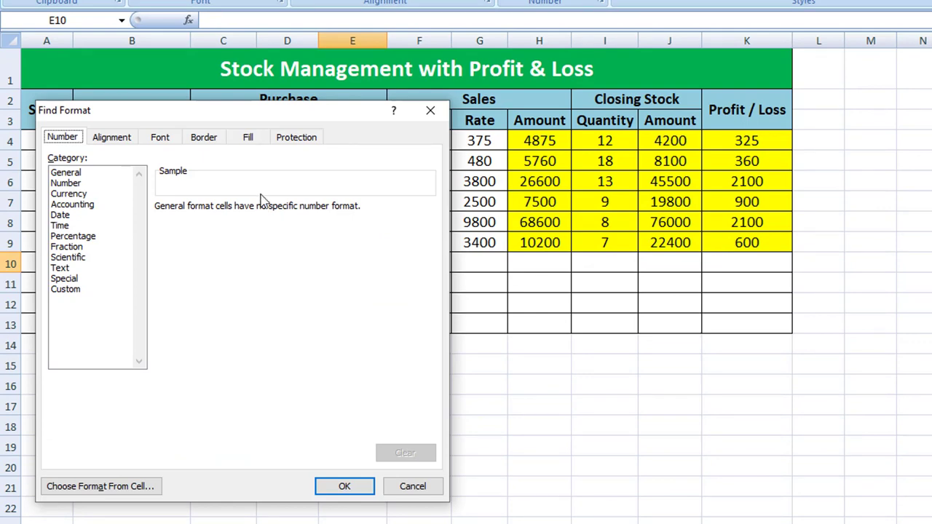
click(250, 138)
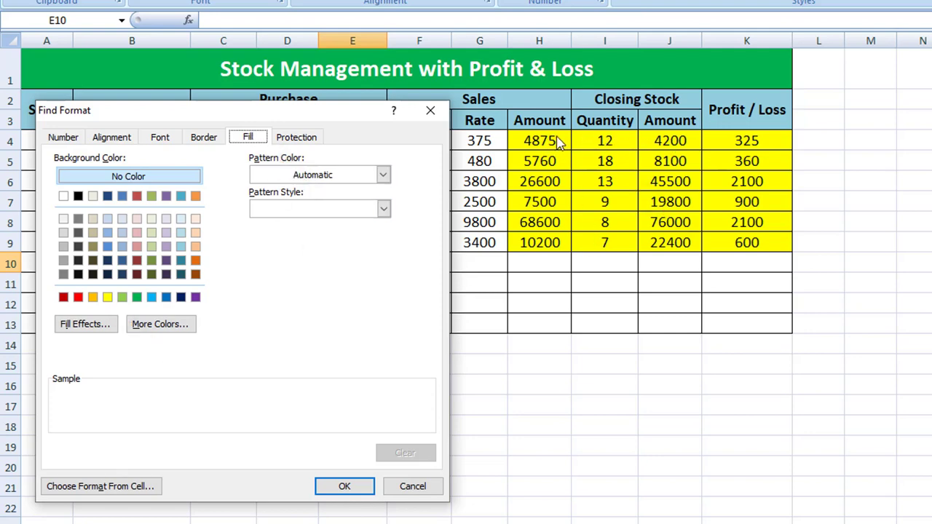
click(107, 298)
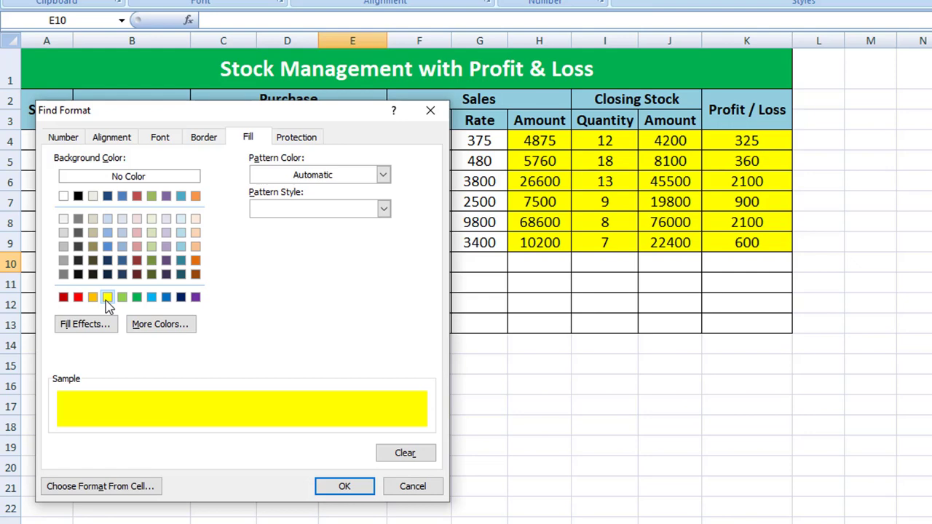
click(359, 488)
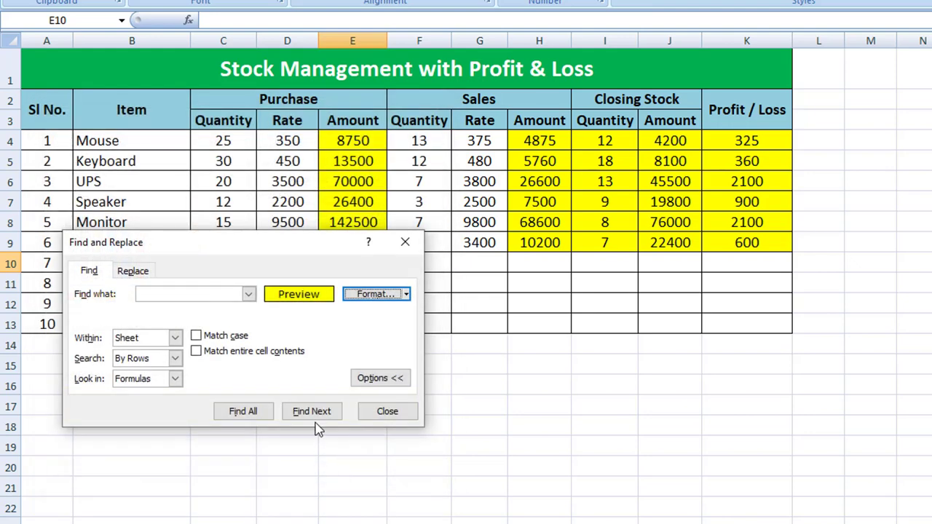
- Find all 30 yellow-filled cells, select every result, and close Find and Replace
click(251, 412)
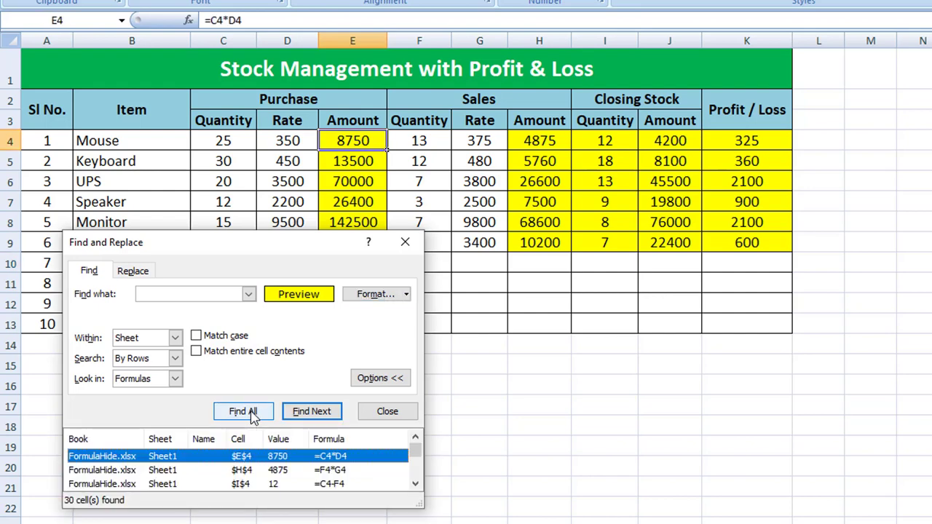
drag(262, 230, 258, 81)
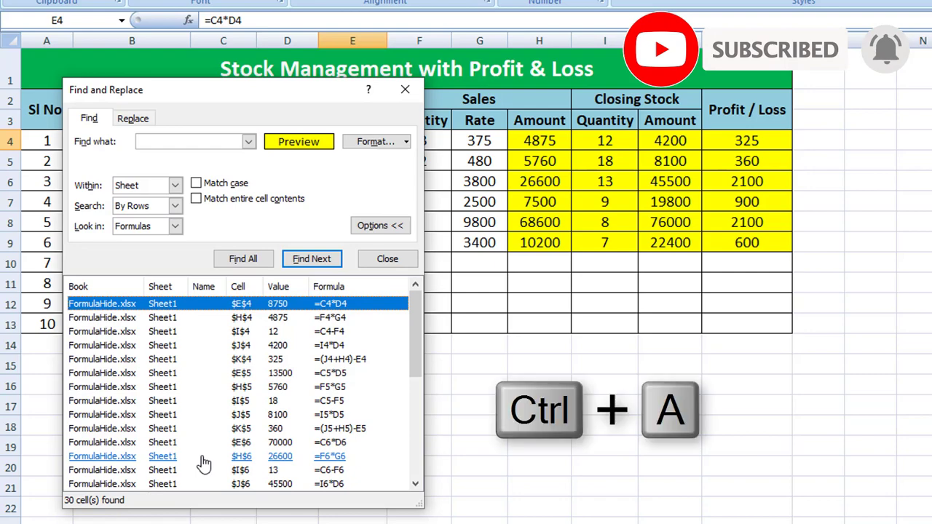
key(ctrl+a)
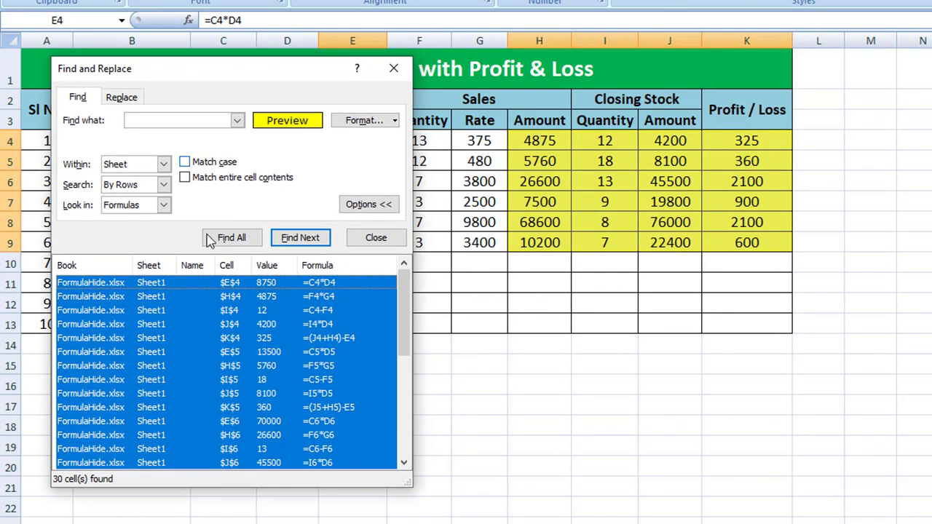
click(376, 239)
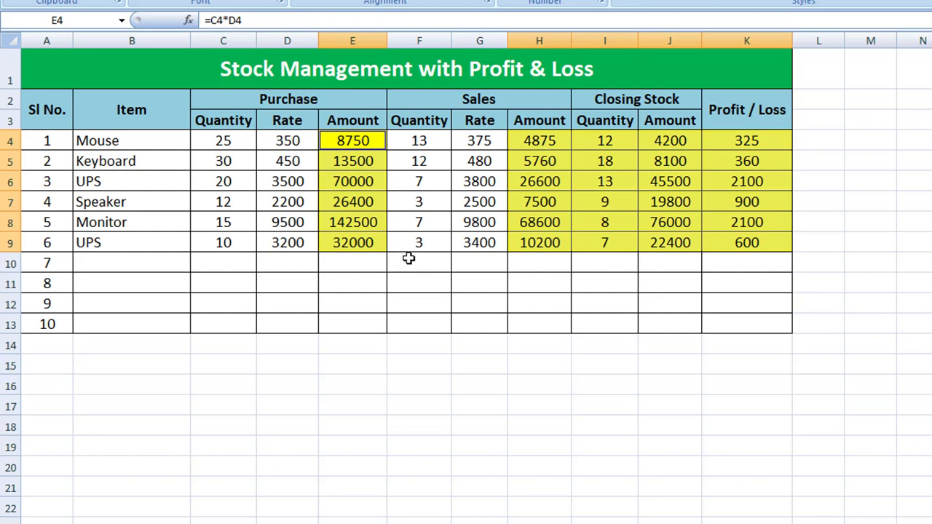
- Tick Hidden on the Protection tab of Format Cells for the selected yellow cells
key(ctrl+1)
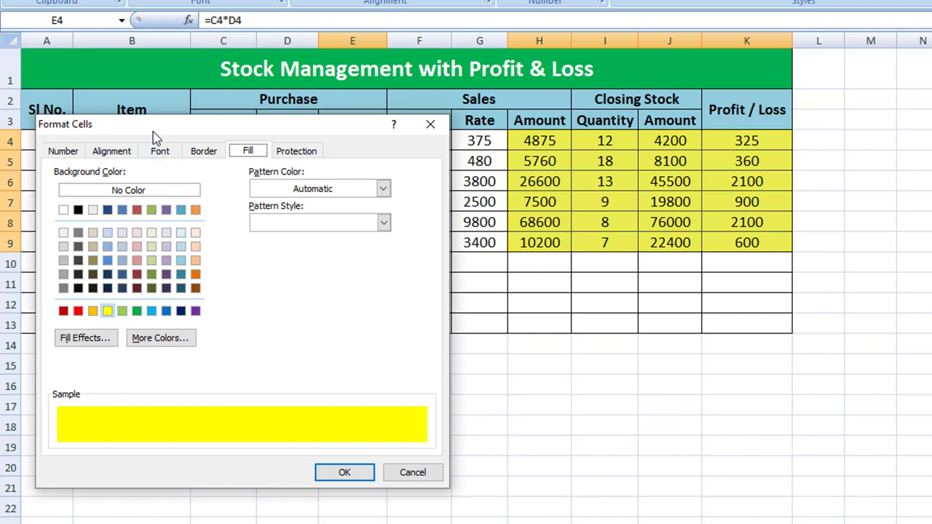
click(293, 152)
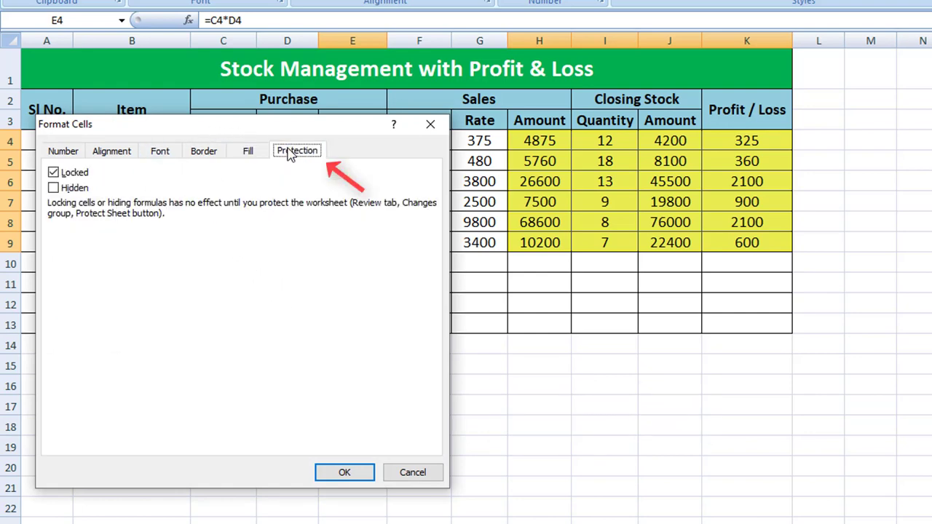
click(53, 188)
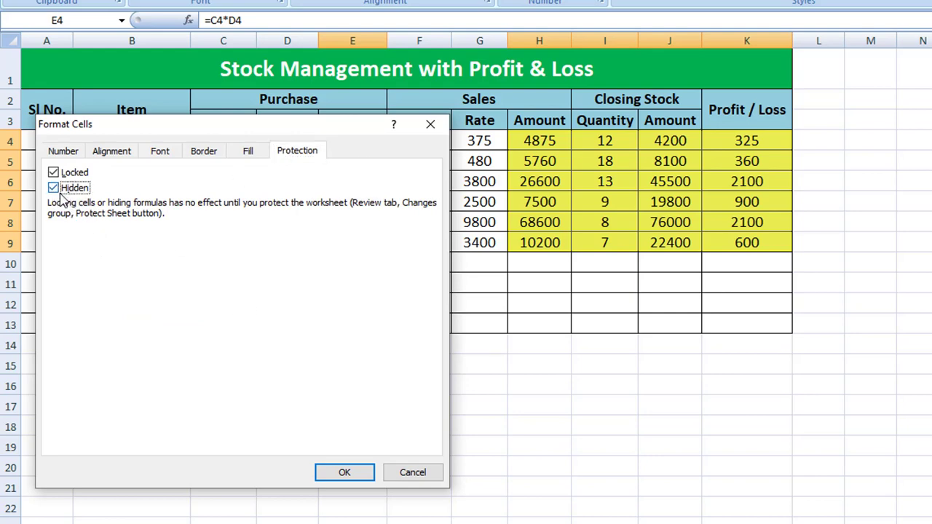
click(341, 472)
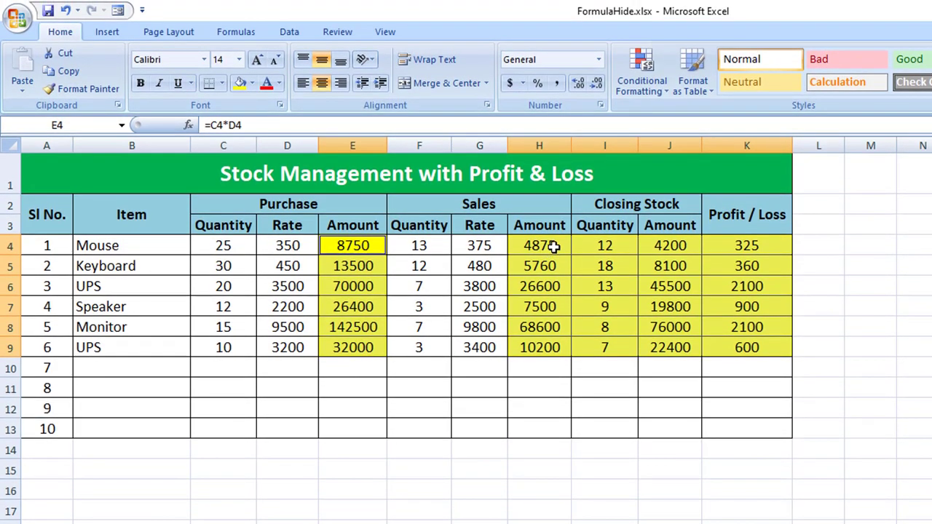
click(554, 246)
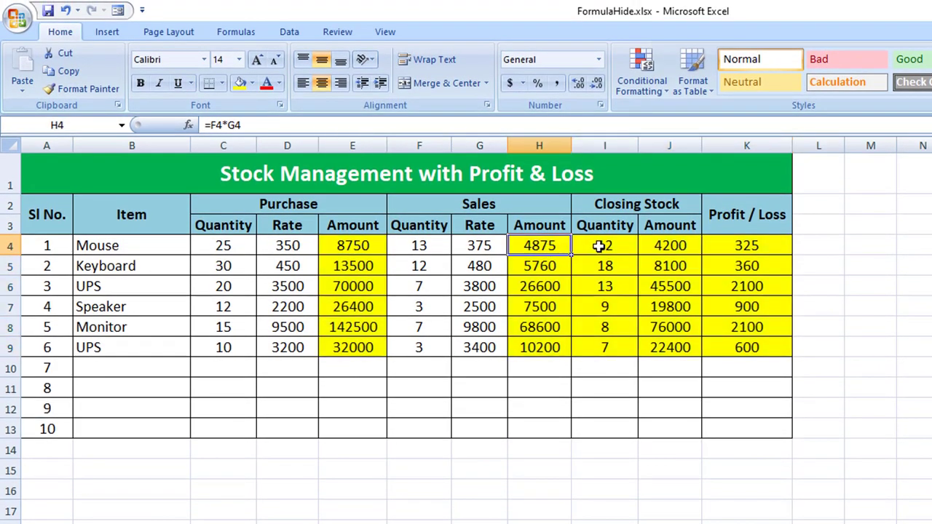
click(598, 247)
click(655, 247)
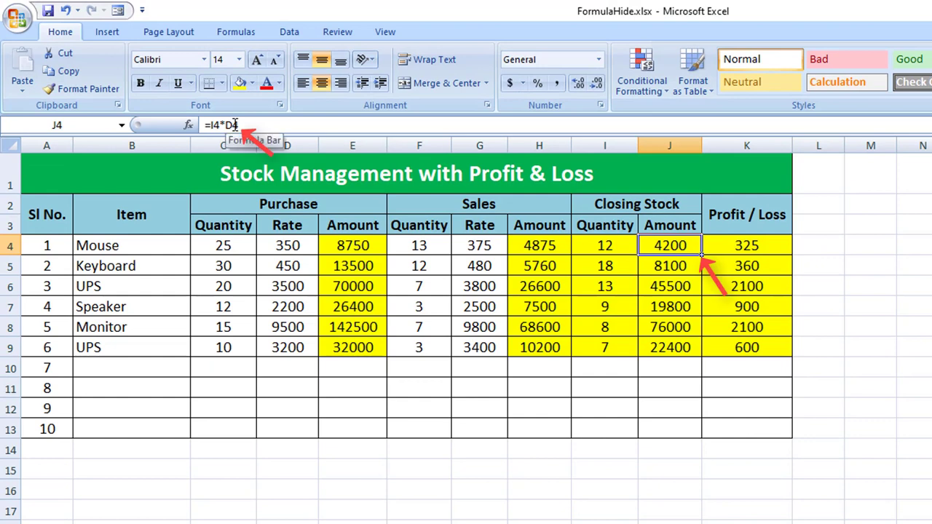
click(651, 267)
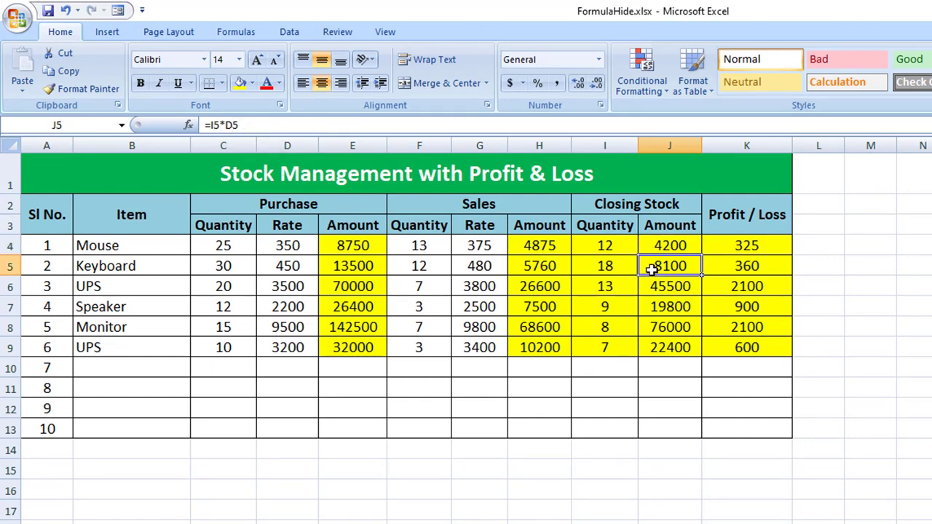
click(657, 288)
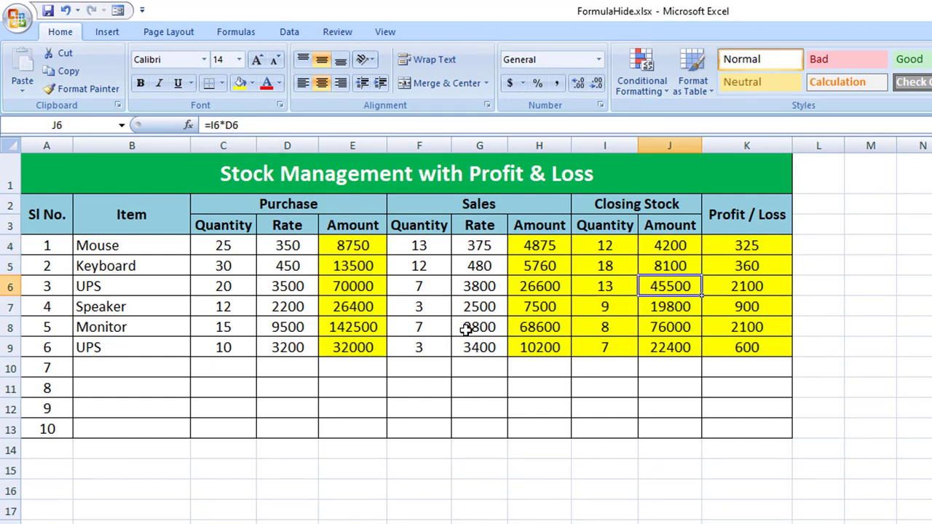
click(659, 307)
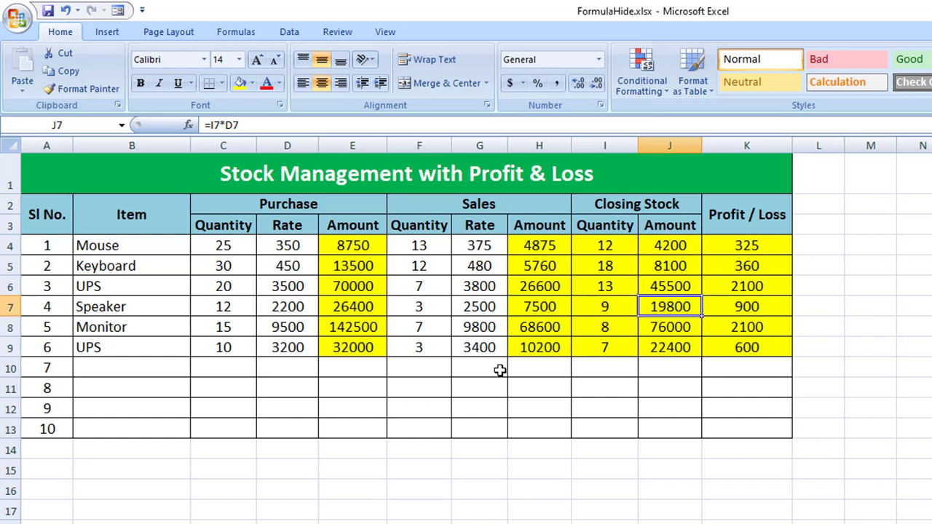
click(668, 331)
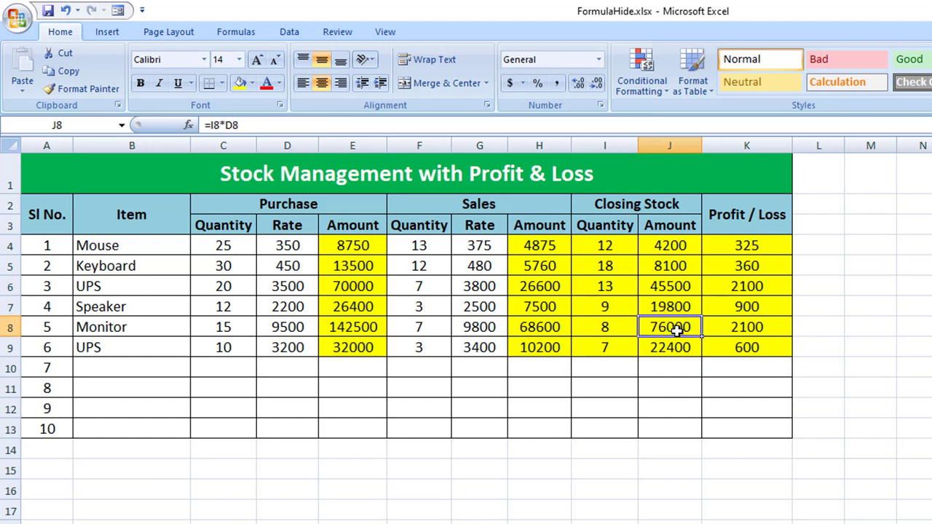
click(677, 344)
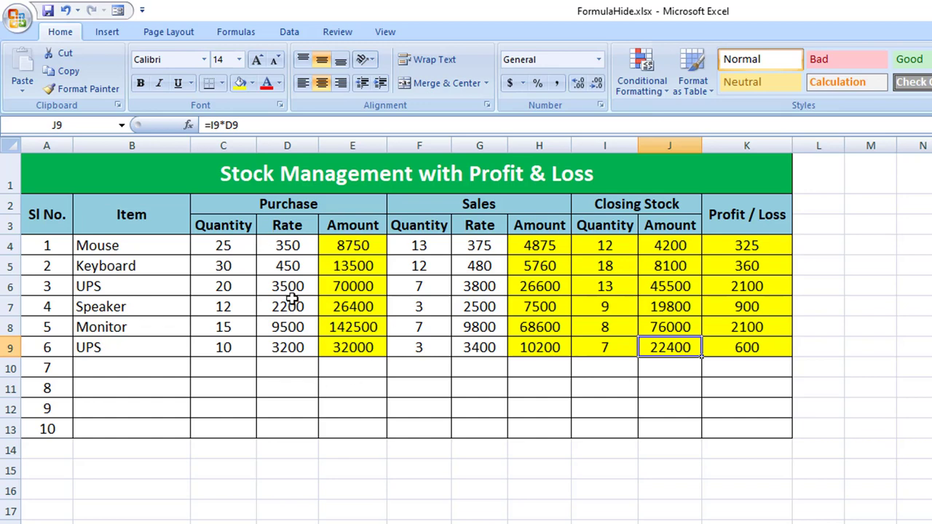
click(246, 251)
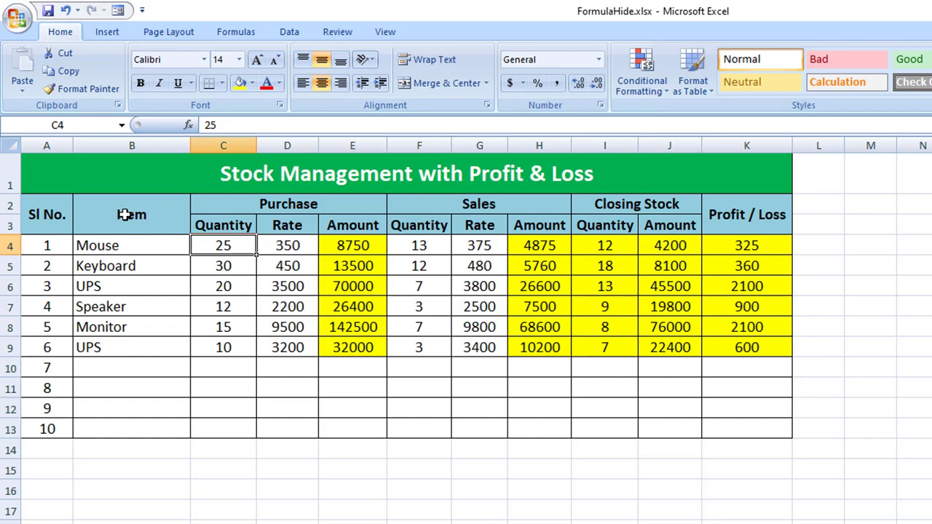
- Select the whole sheet and clear Locked under cell protection, leaving Hidden on
click(8, 144)
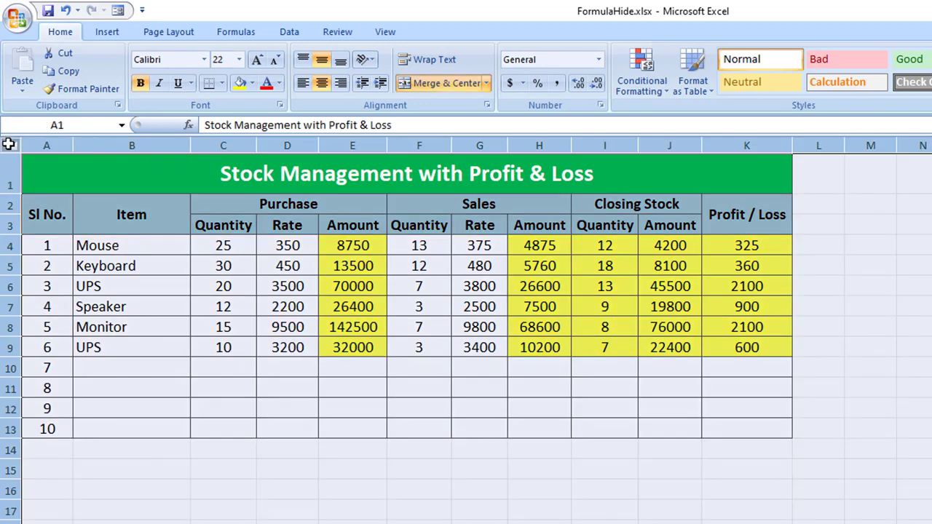
key(ctrl+1)
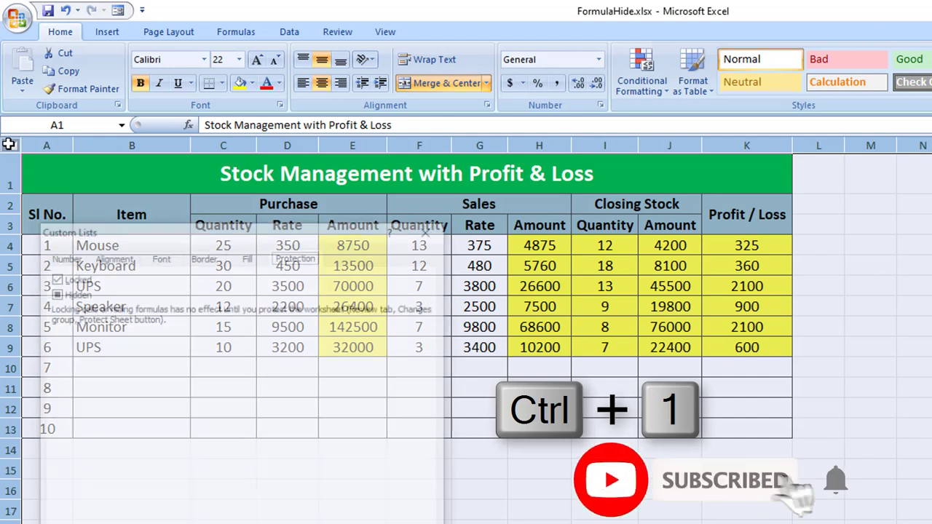
click(53, 292)
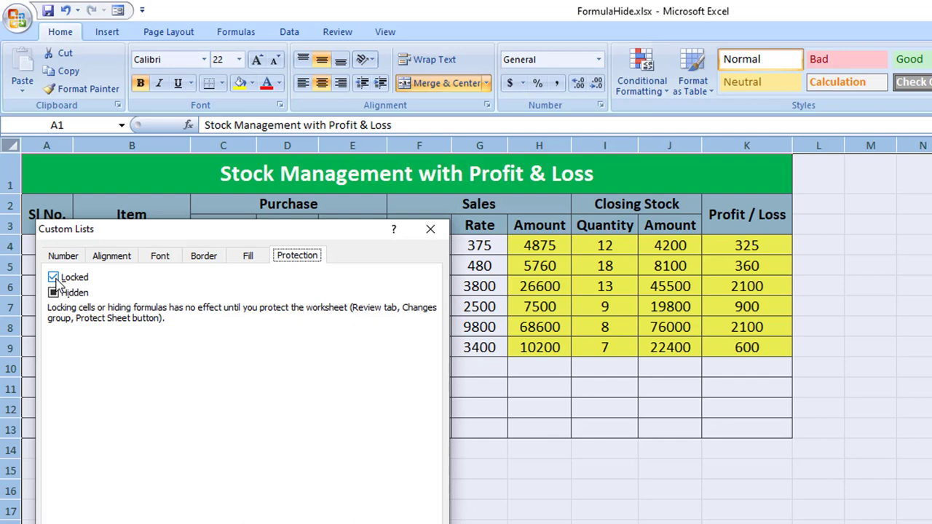
click(54, 277)
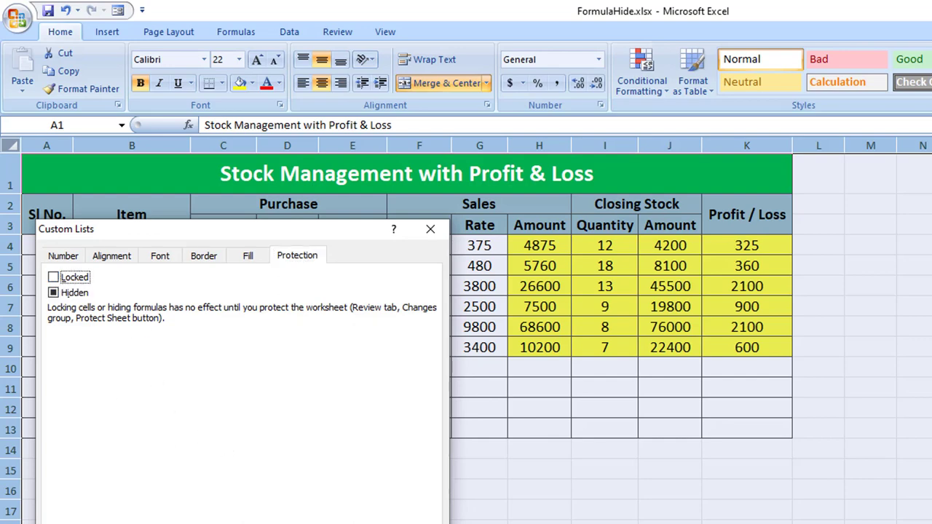
key(Return)
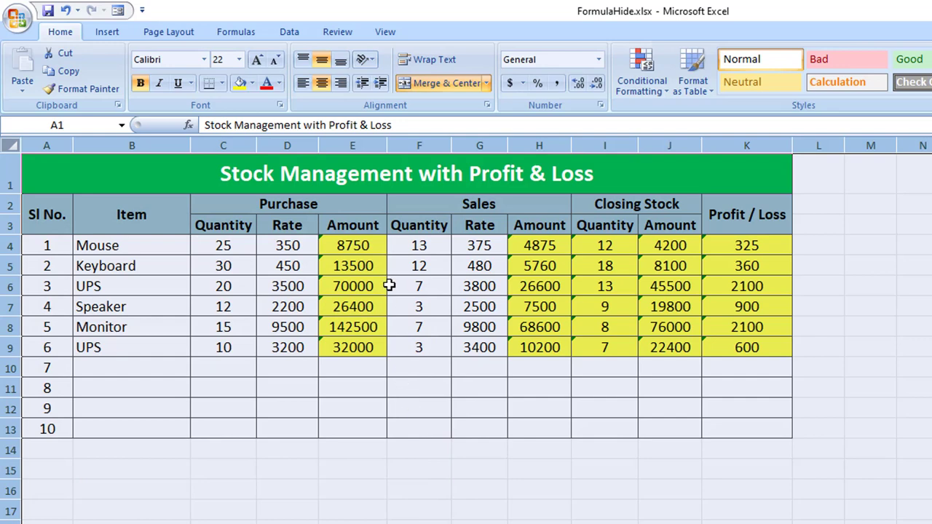
- Protect the sheet with an empty password, allowing selection of locked and unlocked cells
click(405, 284)
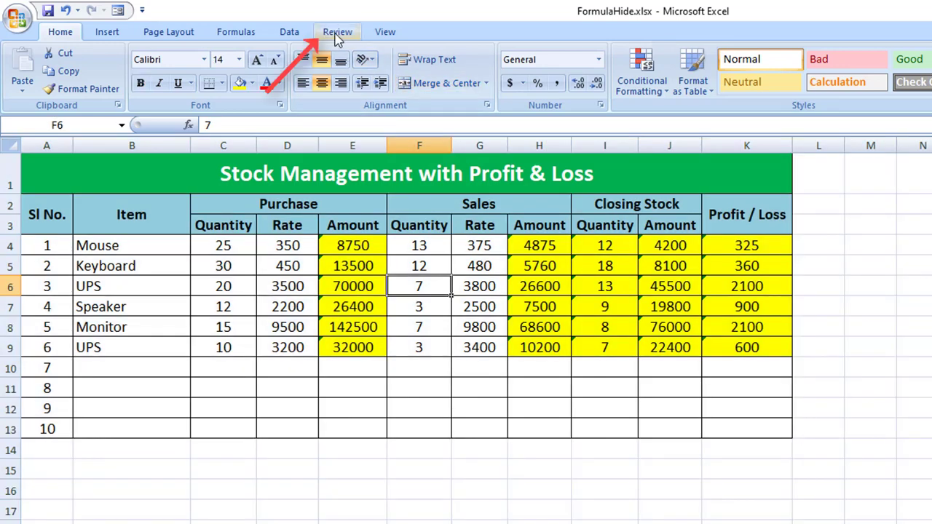
click(339, 33)
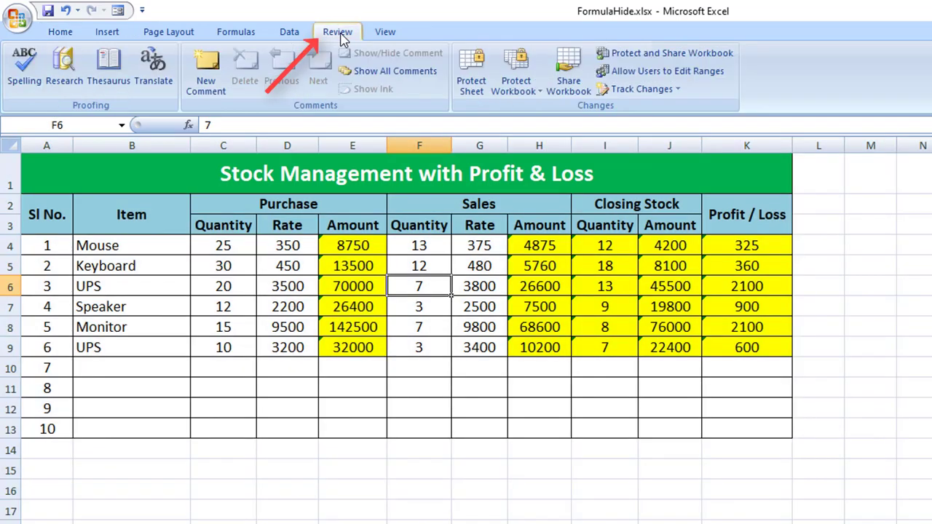
click(471, 86)
drag(247, 251, 188, 251)
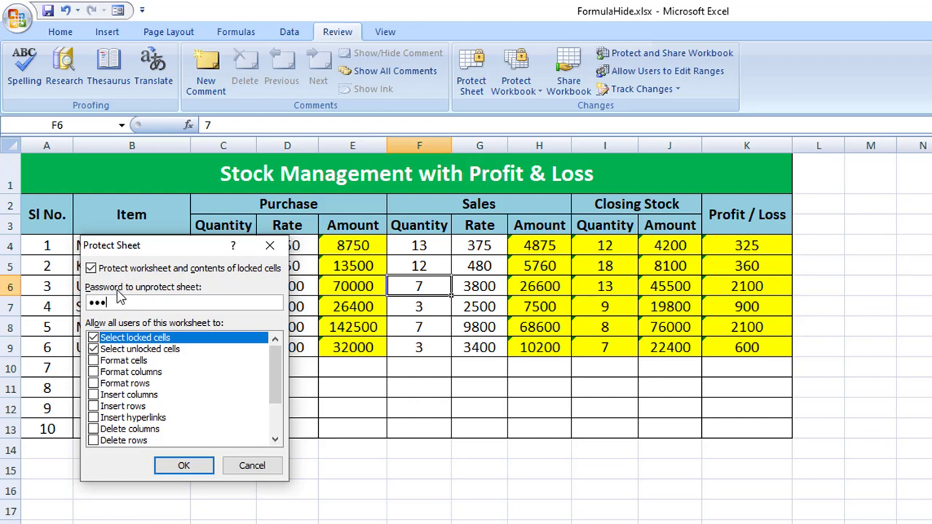
key(BackSpace)
key(BackSpace)
key(BackSpace)
click(183, 466)
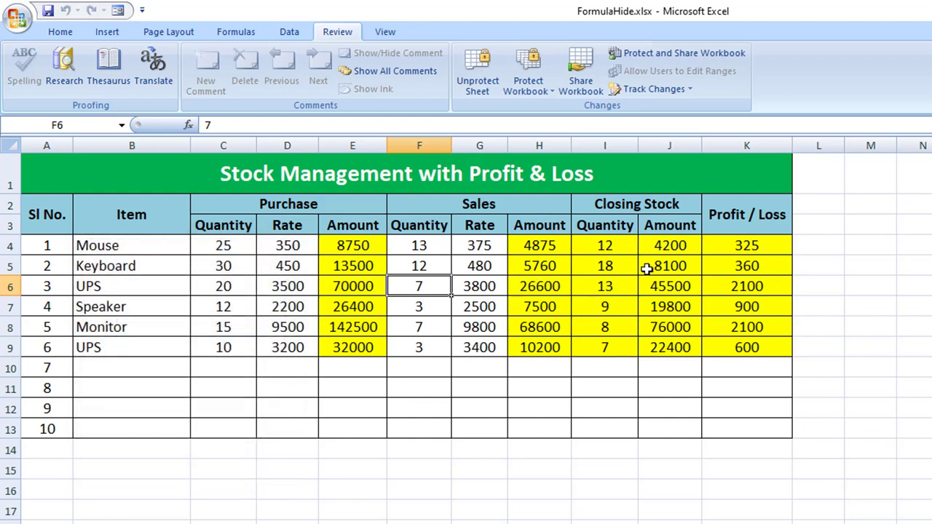
click(659, 248)
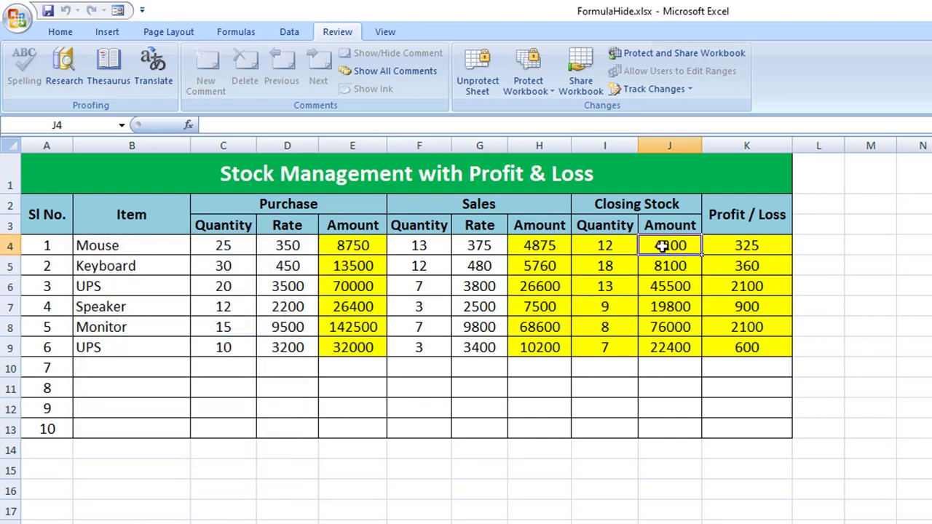
click(725, 246)
click(729, 267)
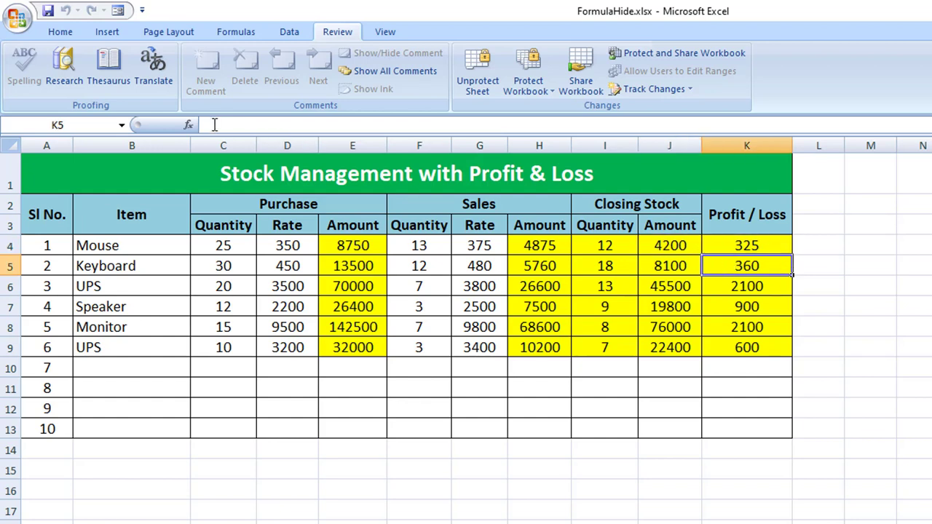
click(757, 288)
click(755, 310)
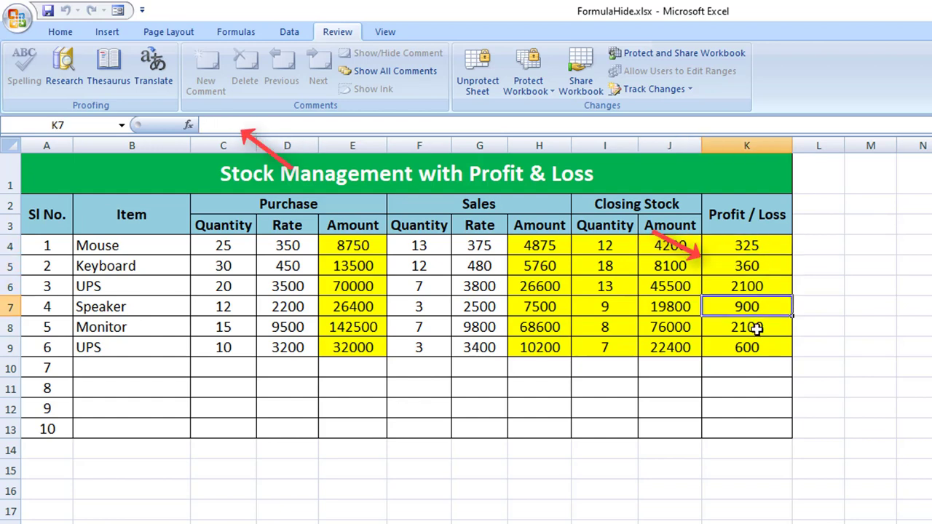
click(744, 348)
click(723, 329)
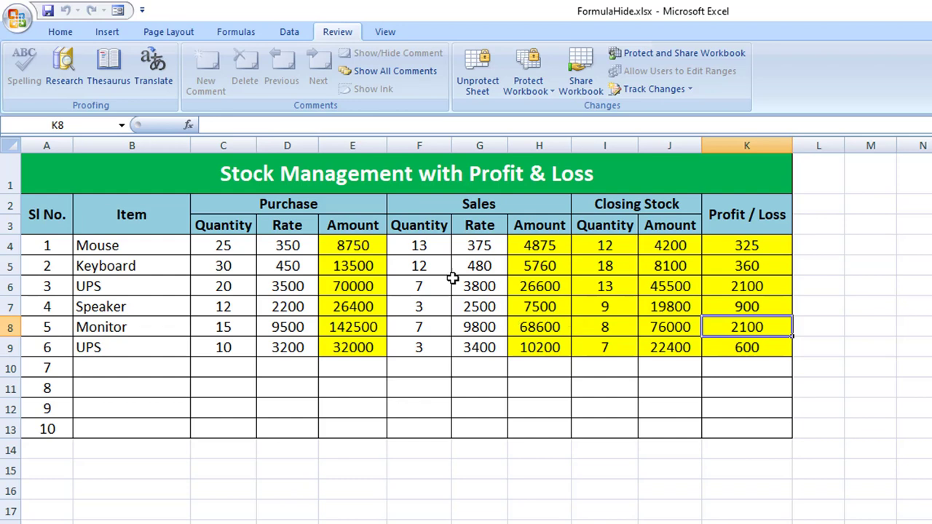
click(429, 246)
click(665, 262)
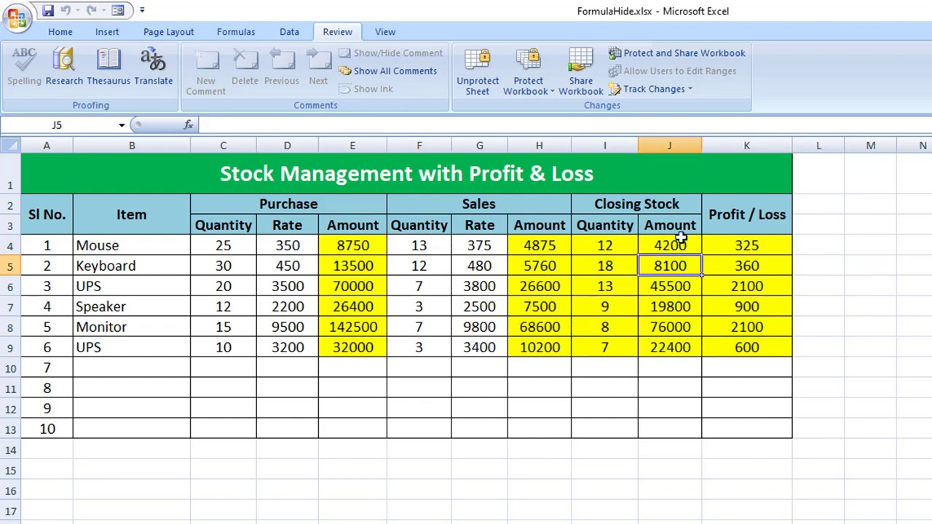
click(682, 240)
click(739, 250)
click(721, 307)
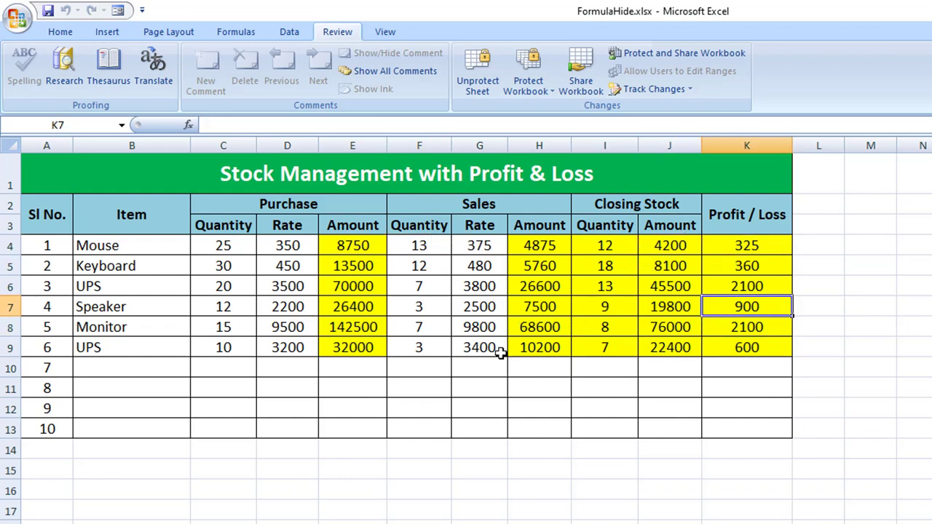
click(428, 248)
- Enter 15 as the Mouse sales quantity in F4, then check recalculated H4:K4, I7 and K5
text(1)
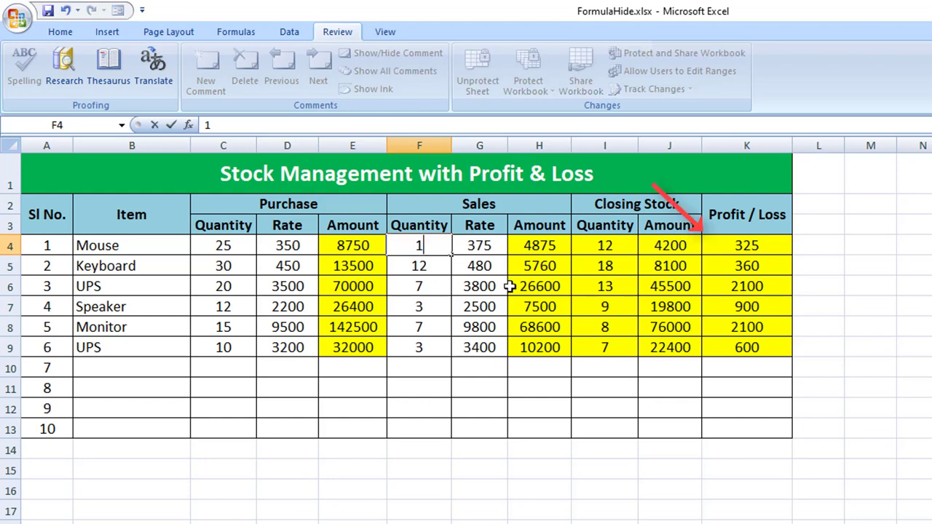
text(5)
key(Return)
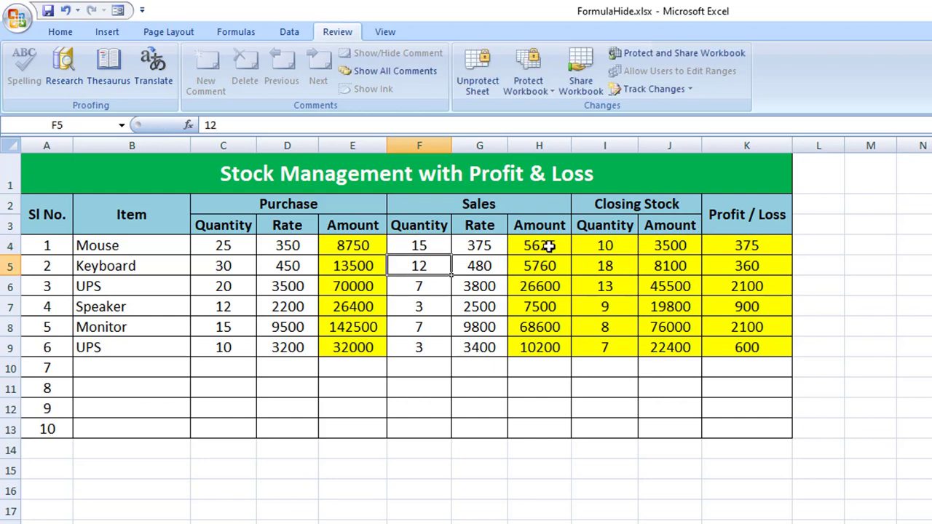
drag(552, 247, 730, 247)
click(630, 299)
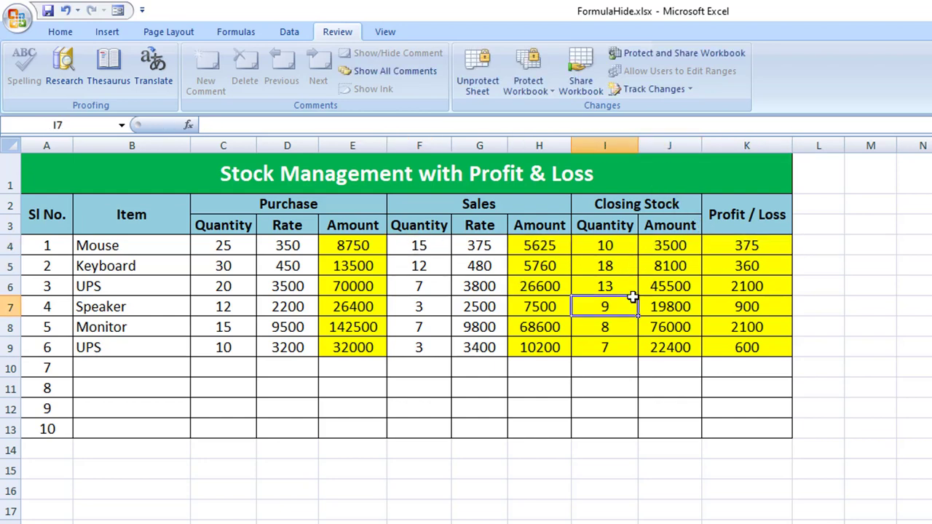
click(725, 248)
click(726, 267)
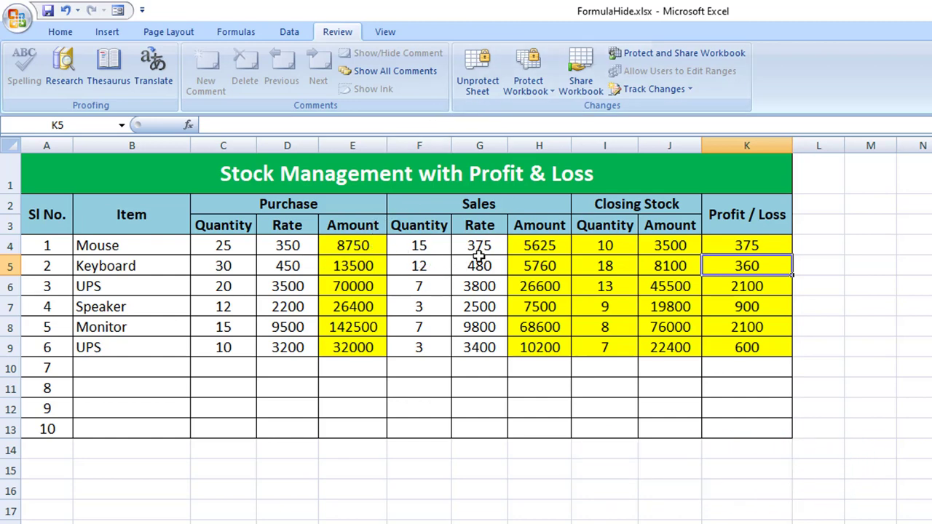
drag(243, 247, 666, 348)
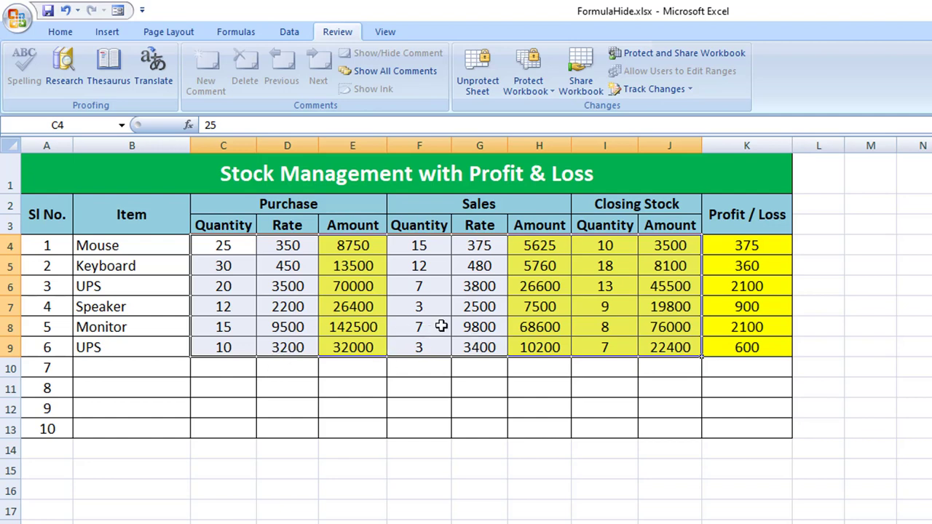
click(552, 287)
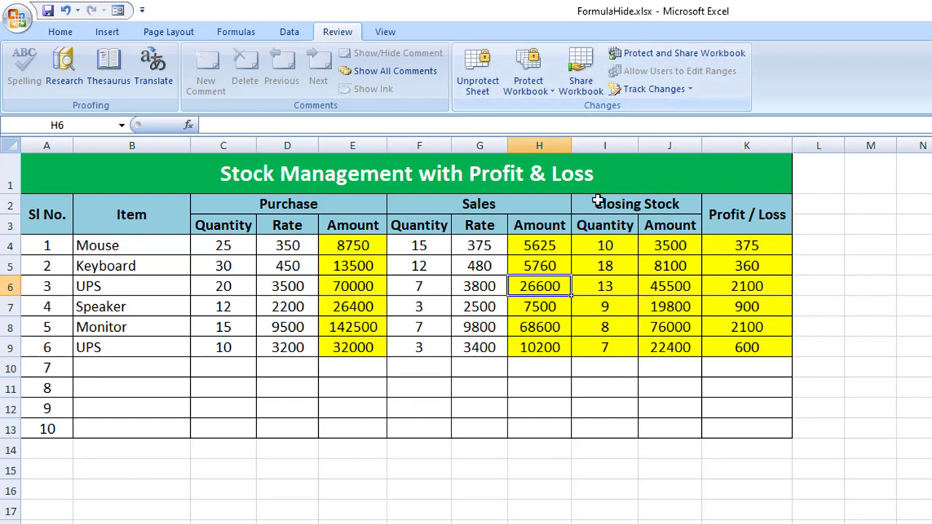
click(776, 250)
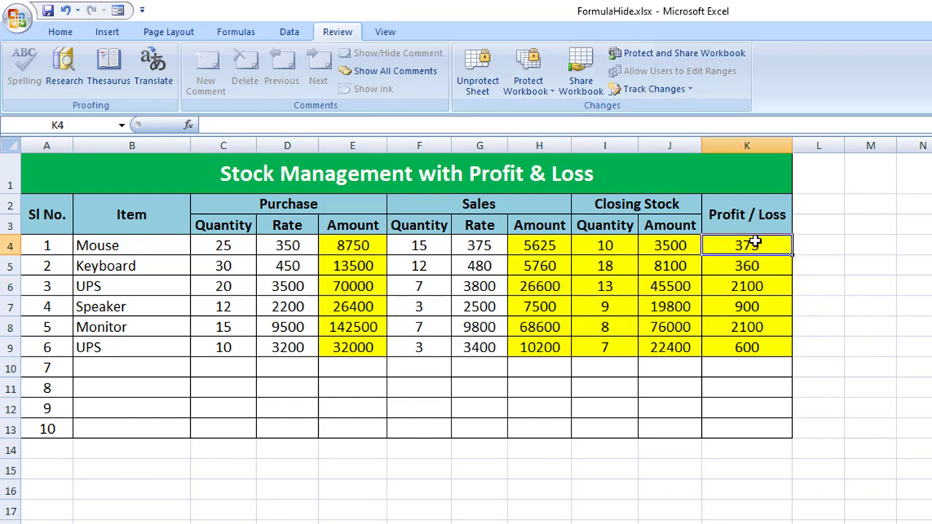
drag(777, 251, 547, 347)
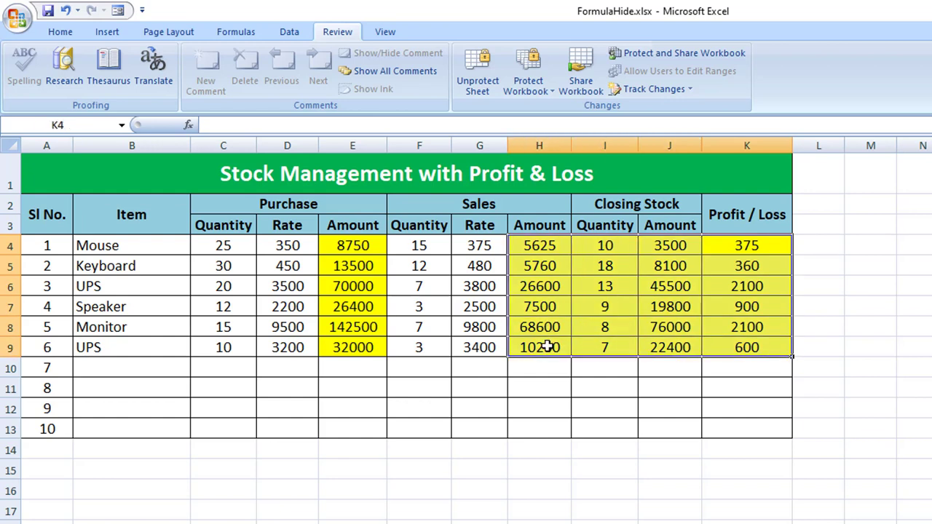